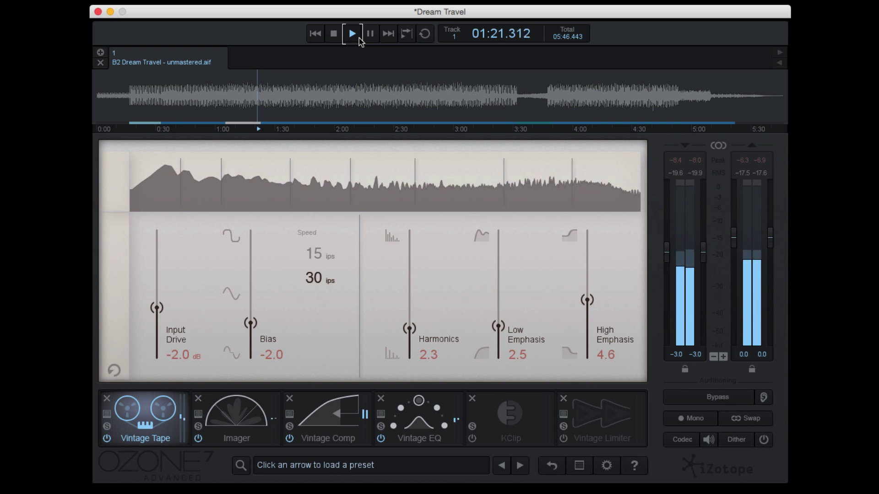
Open the KClip module, enable it in the mastering chain, and raise its input gain to 6.0 dB
click(539, 434)
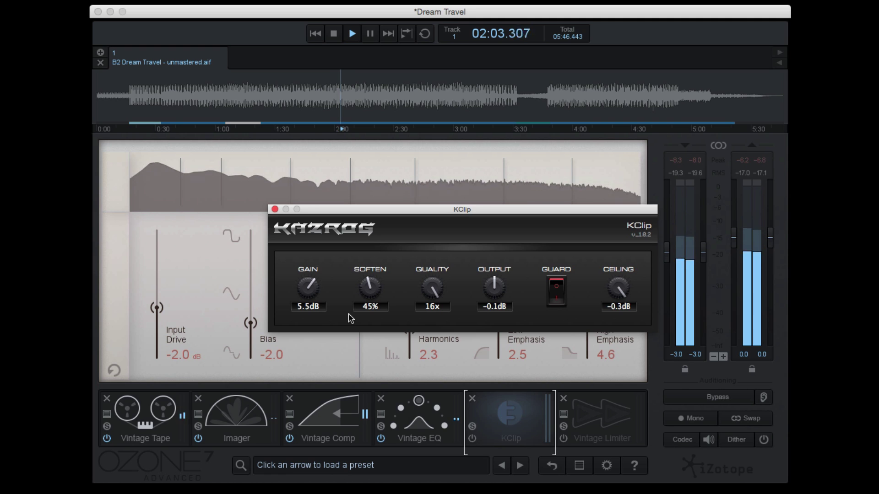
click(472, 441)
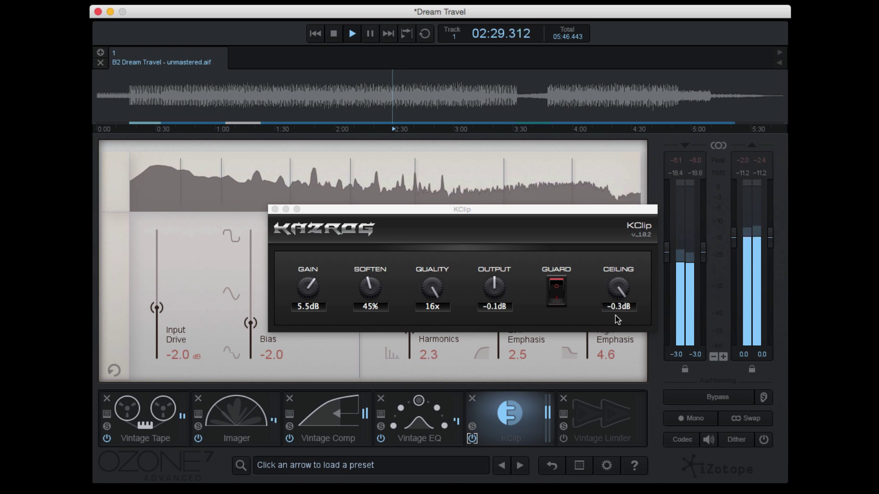
click(308, 289)
drag(310, 286, 310, 284)
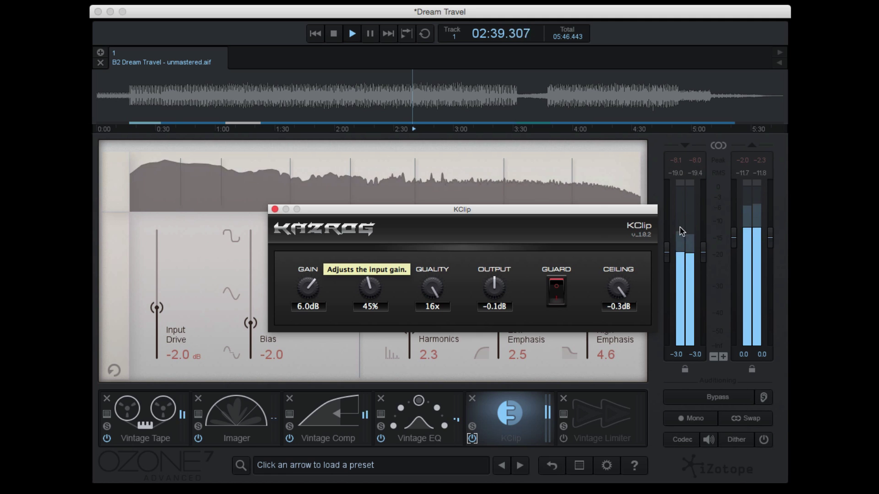
click(743, 165)
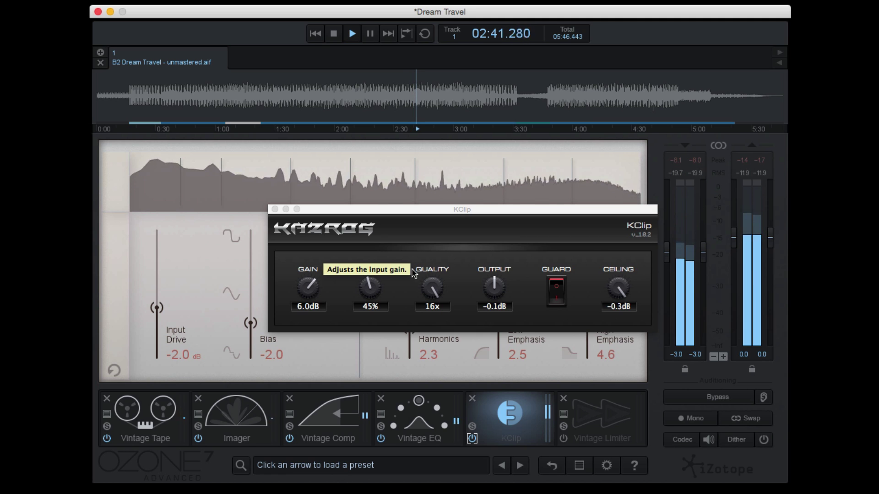
Raise KClip's gain to 7.5 dB and set its output to 0.0 dB
drag(316, 296, 318, 275)
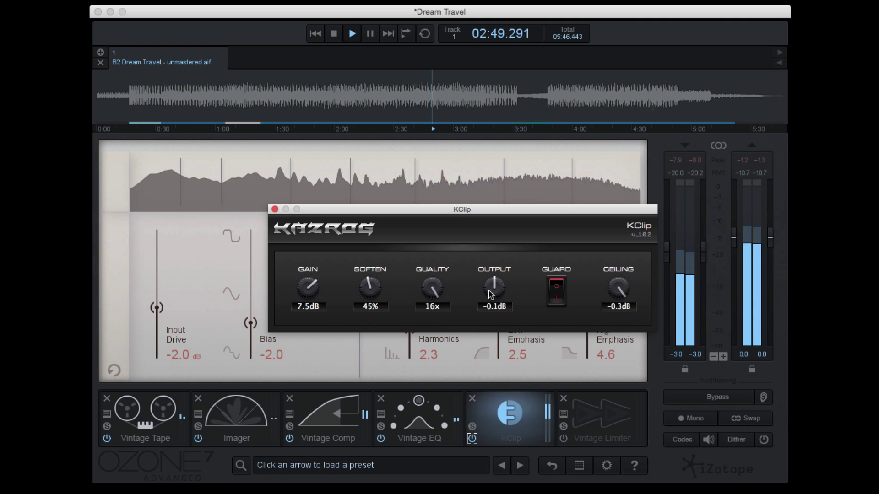
drag(489, 293, 489, 290)
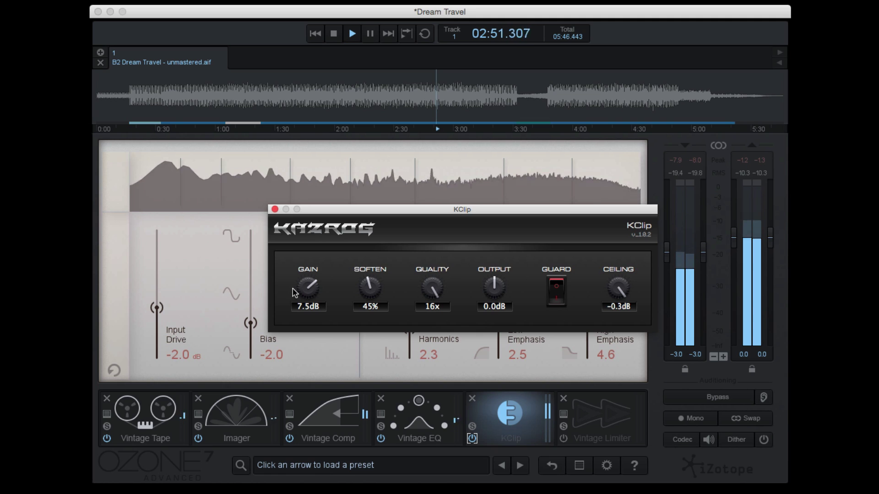
Try pushing KClip's gain up to about 10 dB, trimming it to 9.9 dB
drag(296, 292, 313, 256)
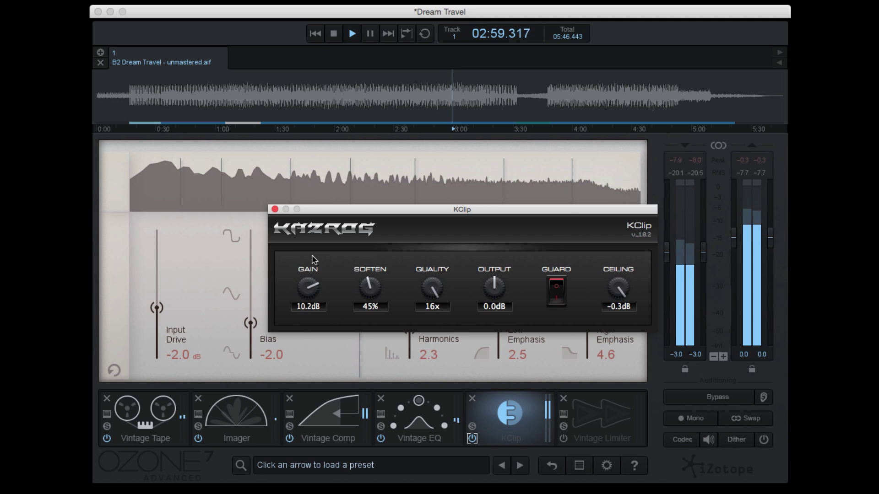
drag(313, 259, 313, 262)
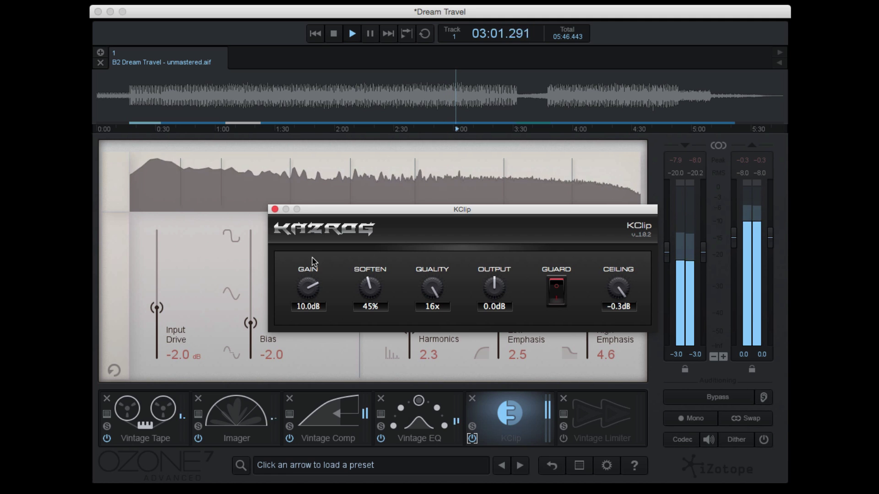
drag(313, 262, 313, 263)
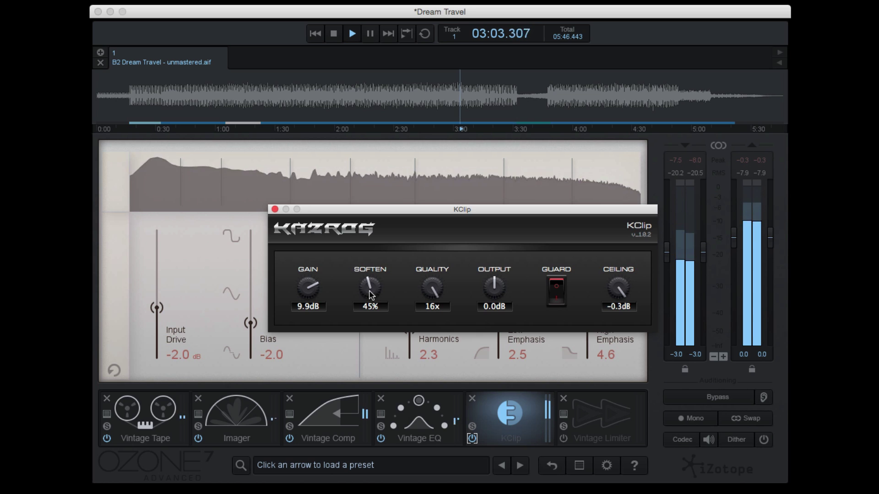
Set KClip's Soften to 41% and bring its gain down to 7.0 dB
drag(369, 288, 387, 302)
drag(315, 300, 311, 333)
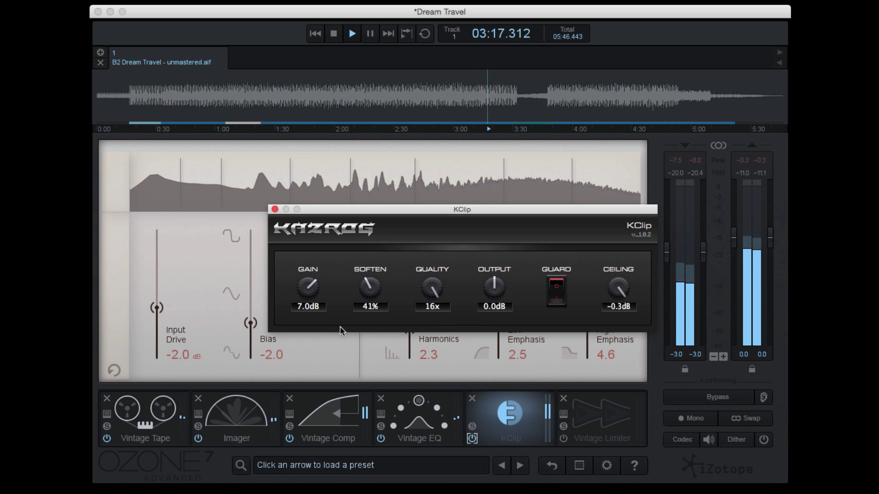
Switch to the Vintage Limiter, close the KClip window, and enable the limiter
drag(497, 214, 425, 243)
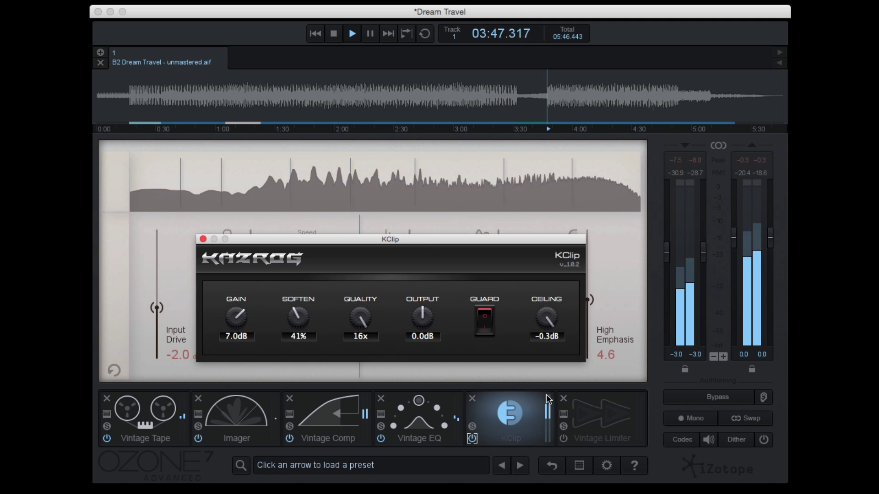
click(608, 427)
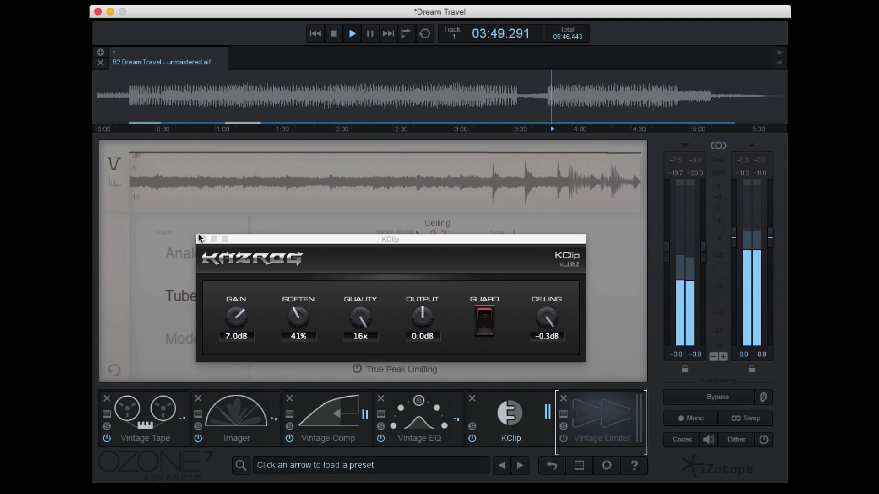
click(201, 239)
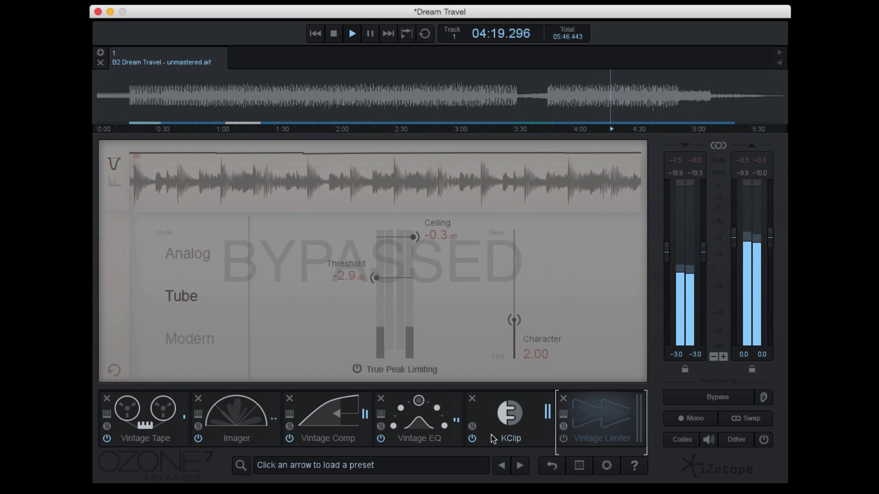
click(565, 439)
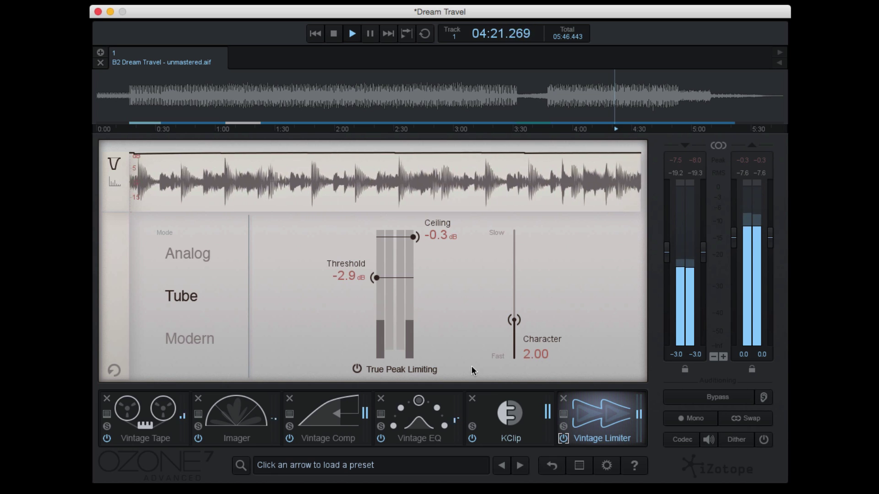
Adjust the Vintage Limiter's threshold while replaying the track from the start, settling on -3.0 dB
drag(375, 279, 374, 290)
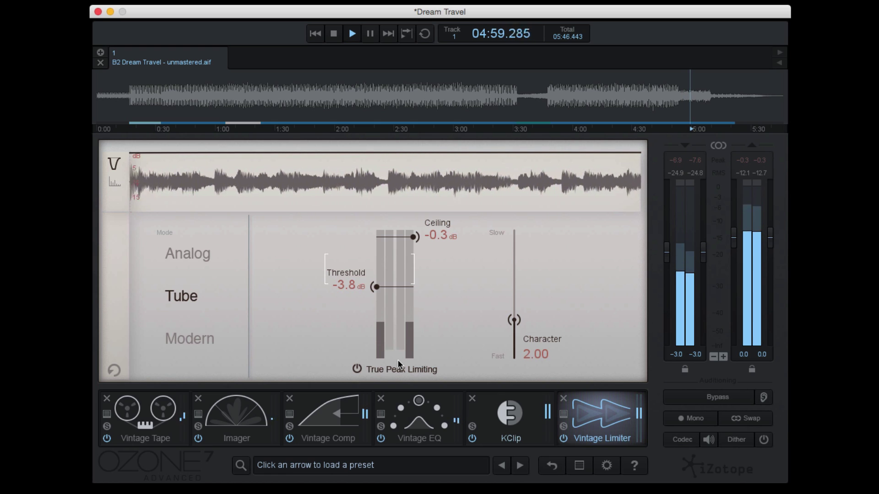
click(315, 34)
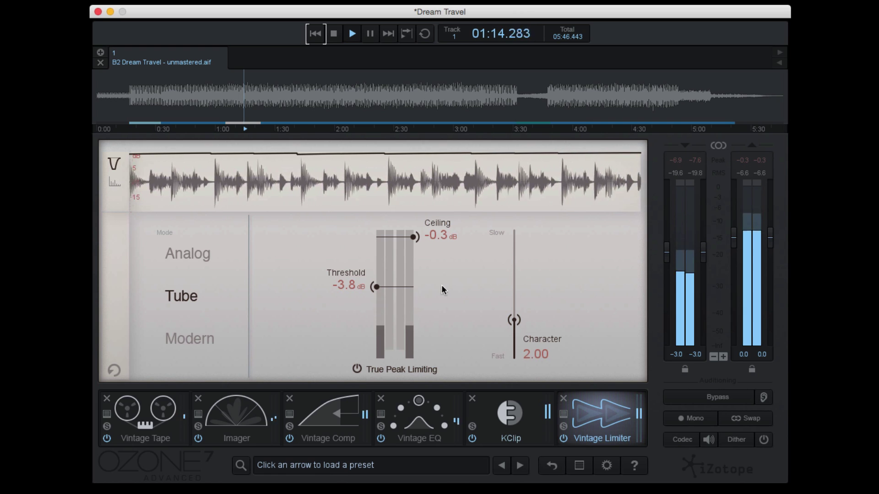
drag(378, 287, 380, 281)
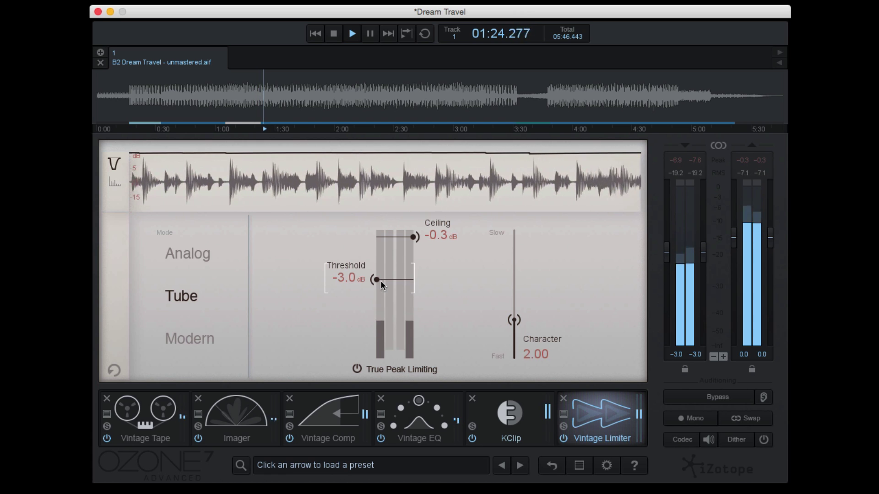
With gain-matched bypass enabled, compare the master with and without the whole chain, and with and without Vintage Tape, clearing the output clip indicators
click(770, 404)
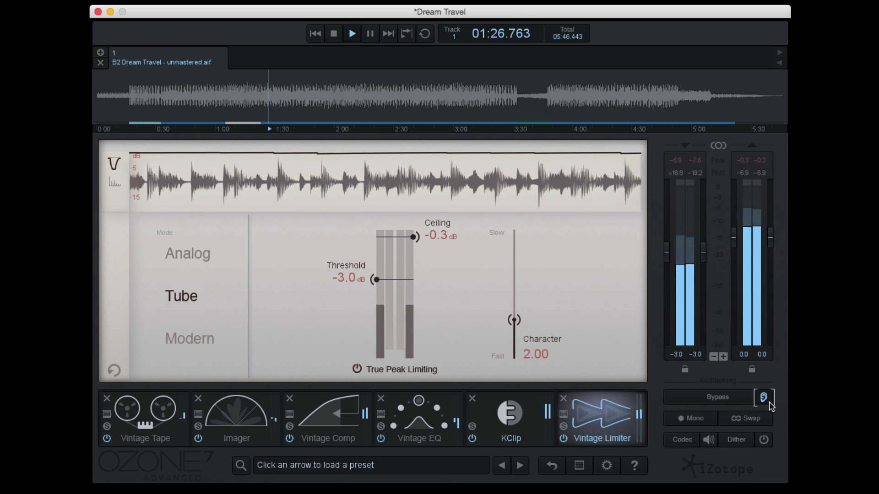
click(718, 398)
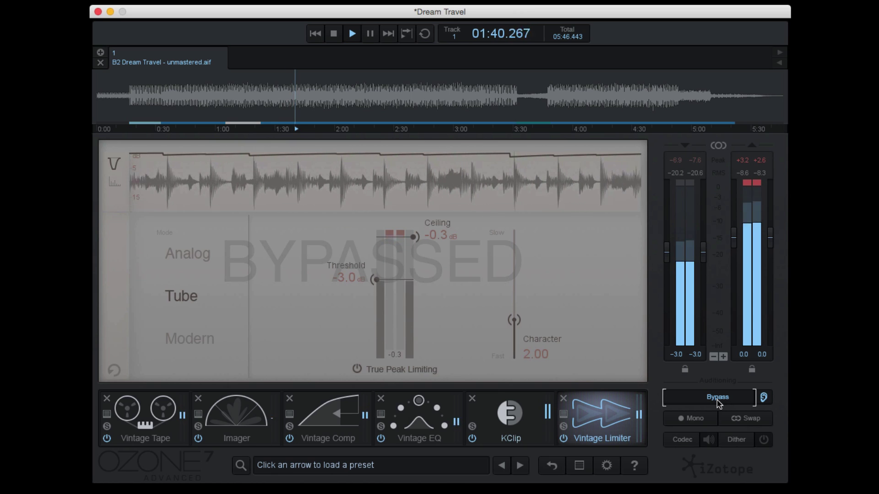
click(718, 398)
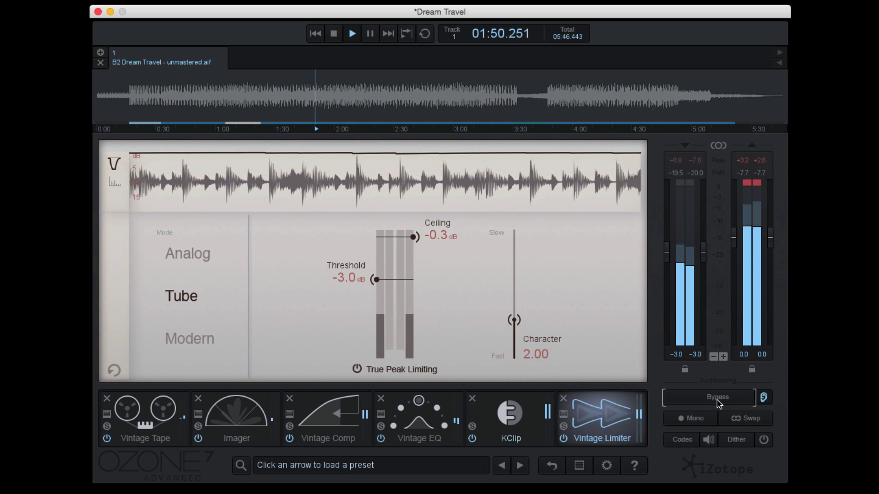
click(758, 183)
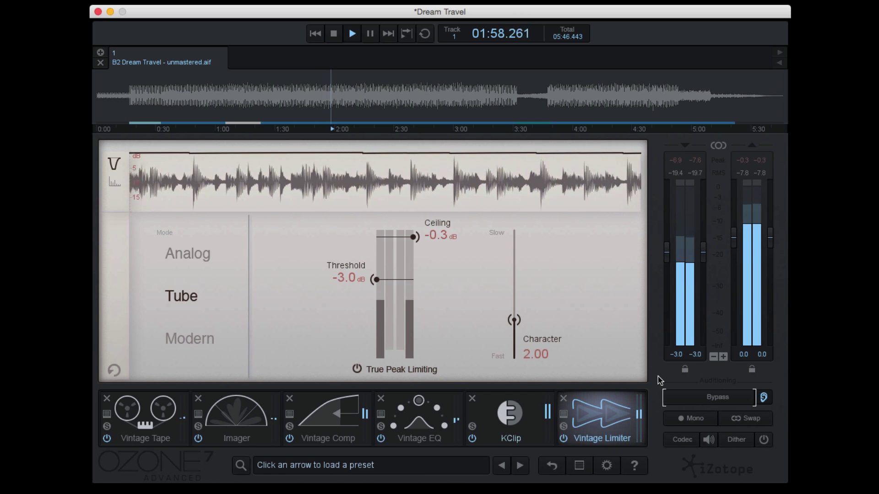
click(106, 438)
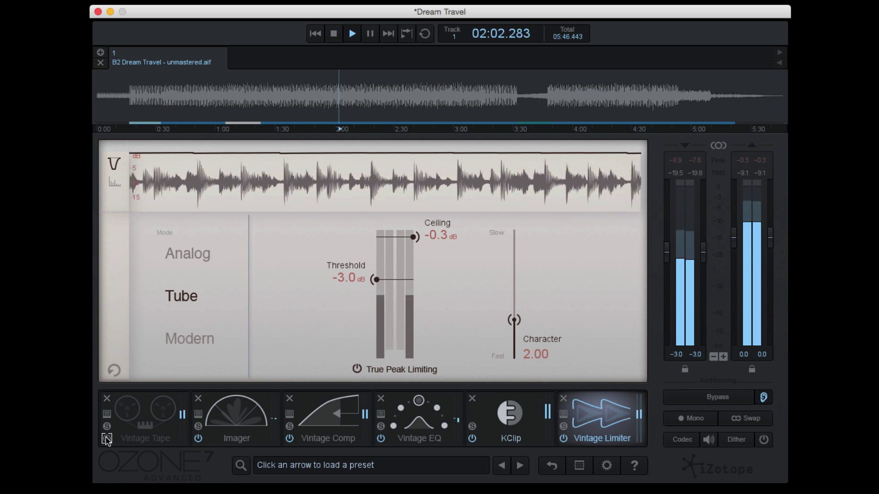
click(107, 438)
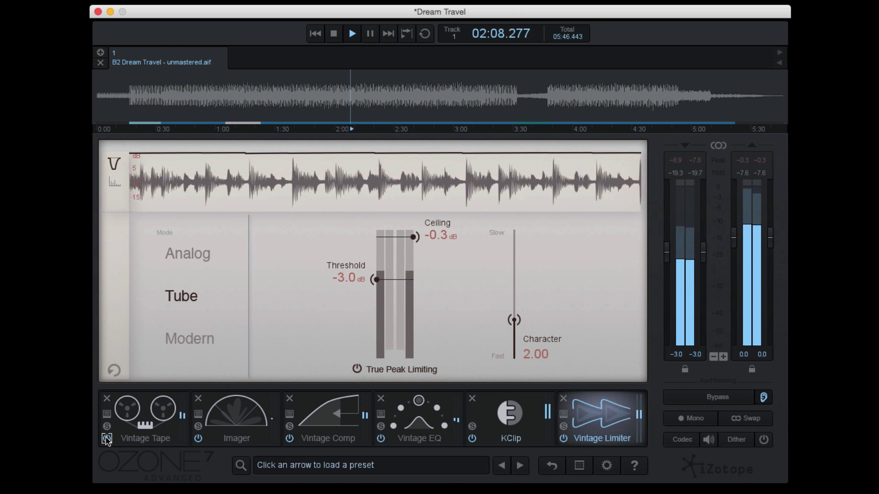
In the Vintage EQ's Mid channel, set the 200 Hz Mid Cut to 5.8 and the HM Boost to 0
click(424, 444)
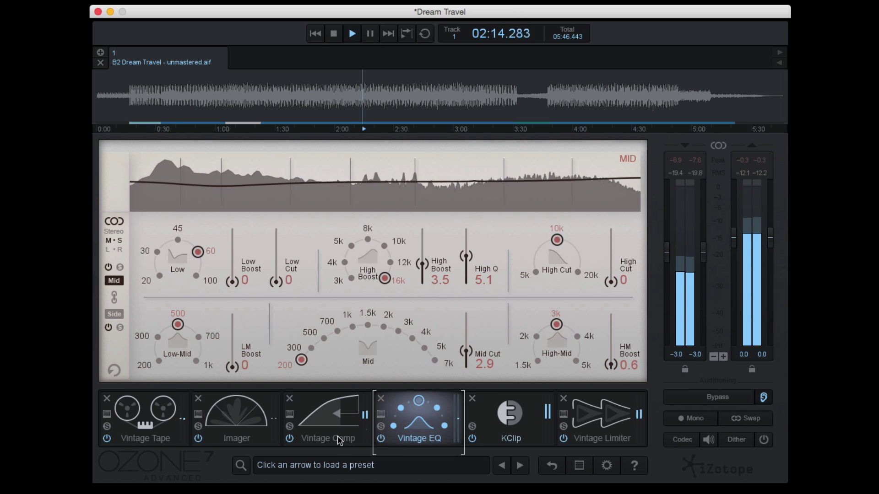
mouse_move(467, 344)
mouse_down()
mouse_move(467, 322)
mouse_move(468, 339)
mouse_up()
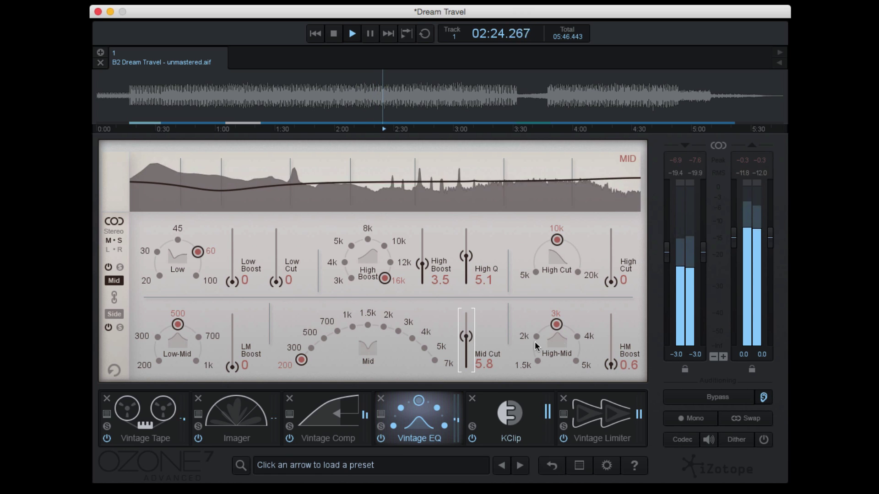
drag(611, 366, 610, 370)
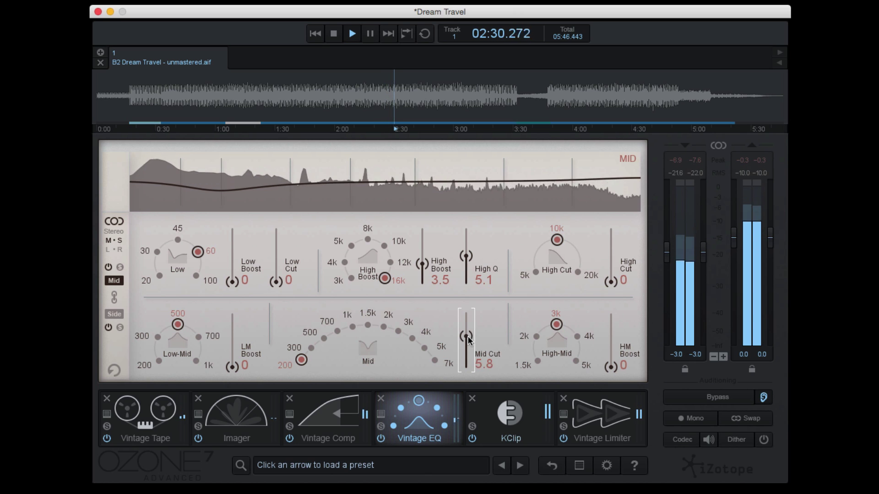
mouse_move(467, 337)
mouse_down()
mouse_move(465, 374)
mouse_move(477, 339)
mouse_up()
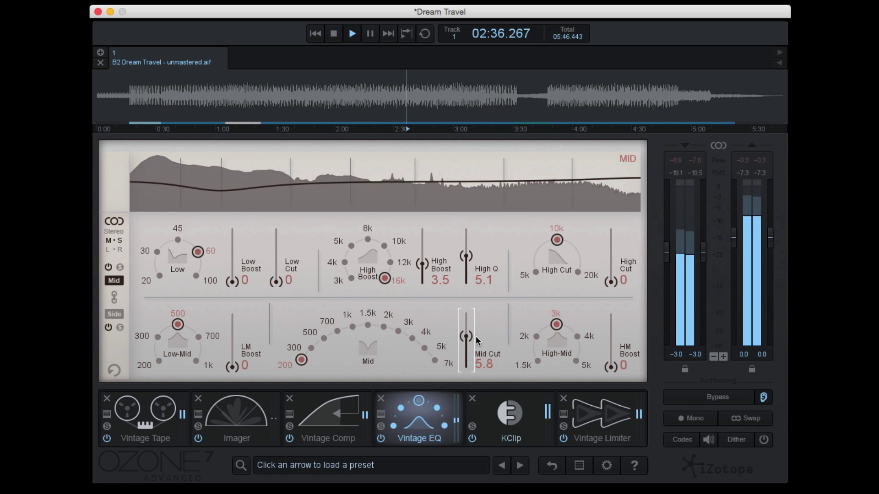
Review the Vintage EQ's Side and Mid settings, and return to the Vintage Limiter with gain-matched bypass turned off
click(119, 314)
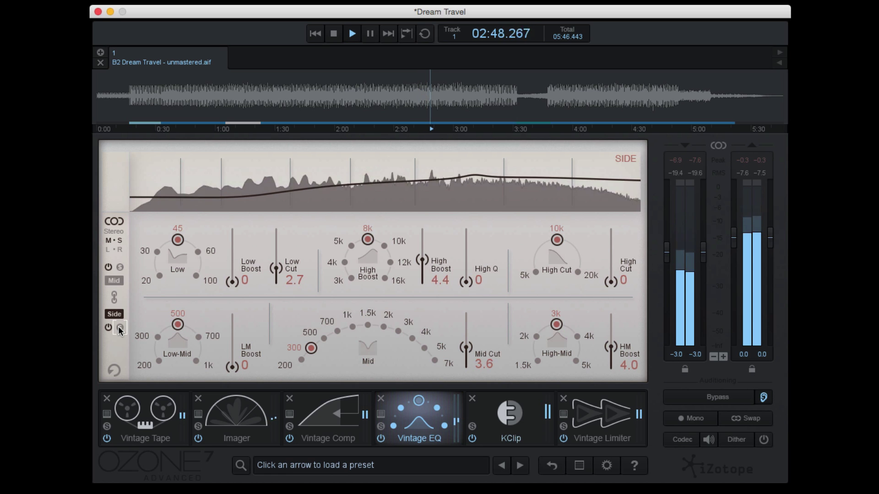
click(115, 280)
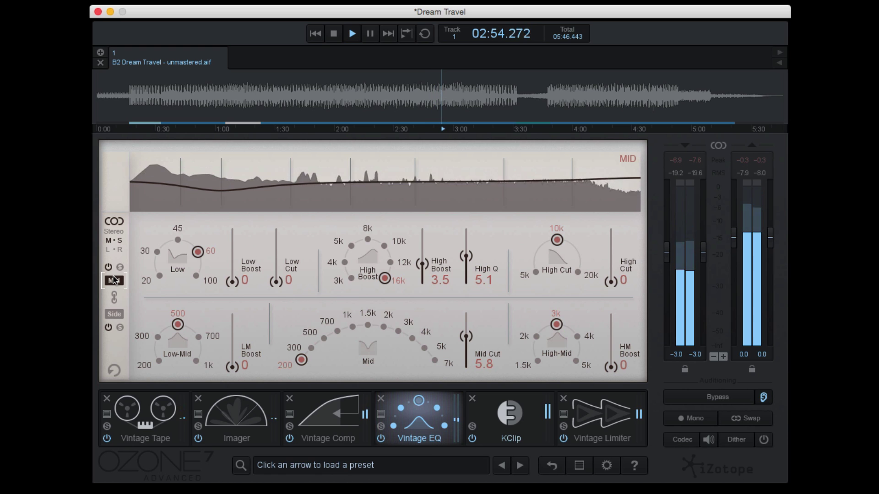
click(571, 425)
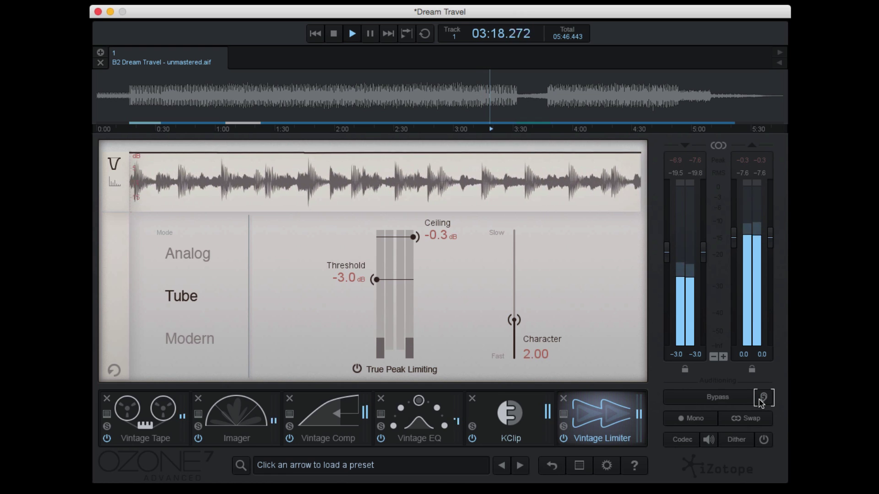
Set the codec preview to MP3 at 128 kbps and compare playback with and without it, leaving it enabled
click(687, 444)
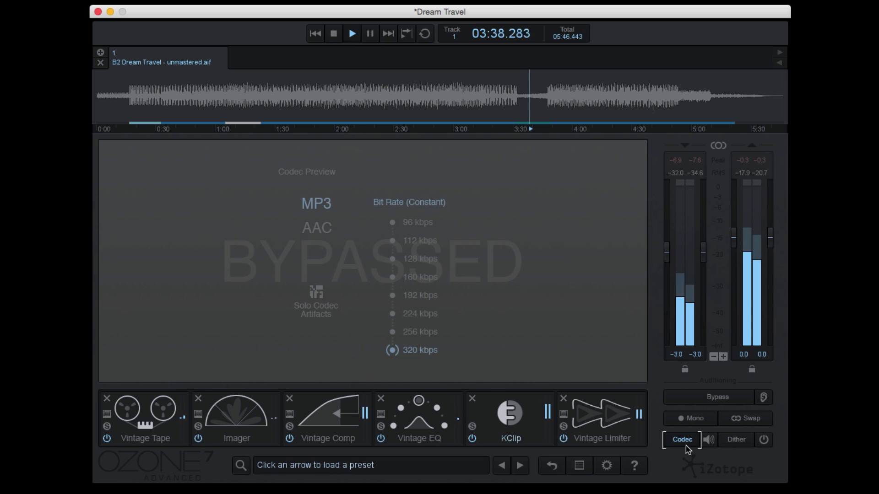
click(390, 259)
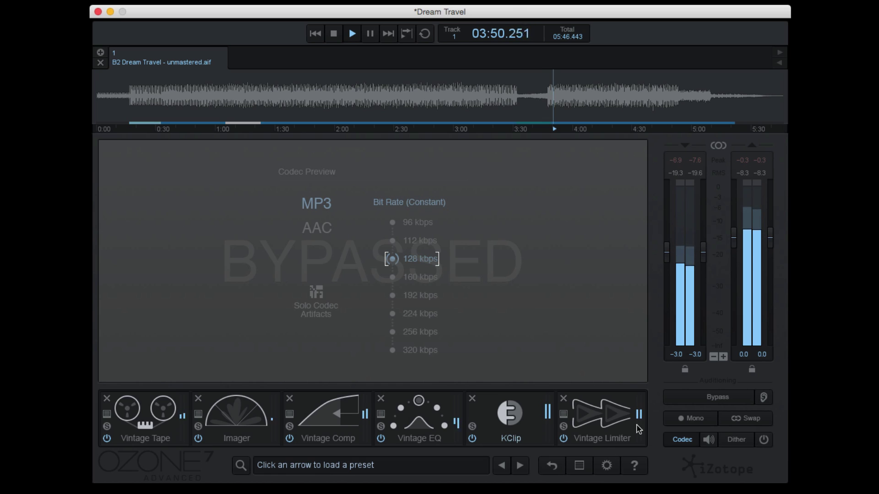
click(709, 440)
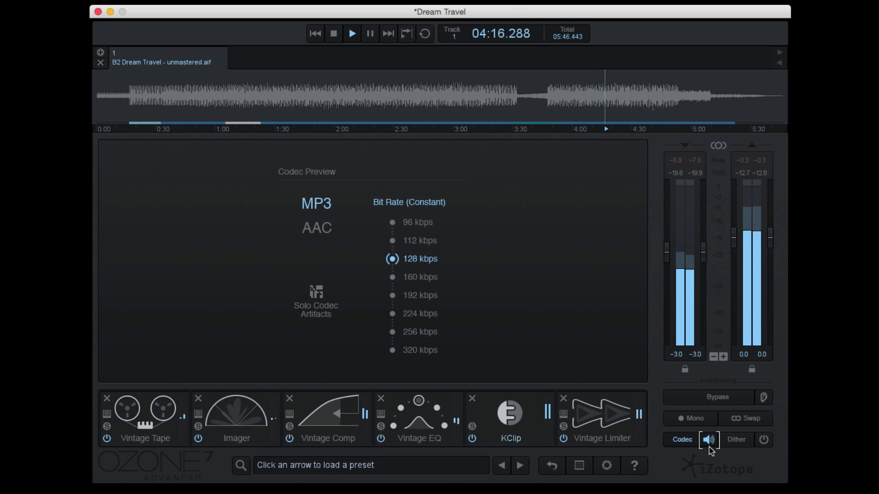
click(710, 448)
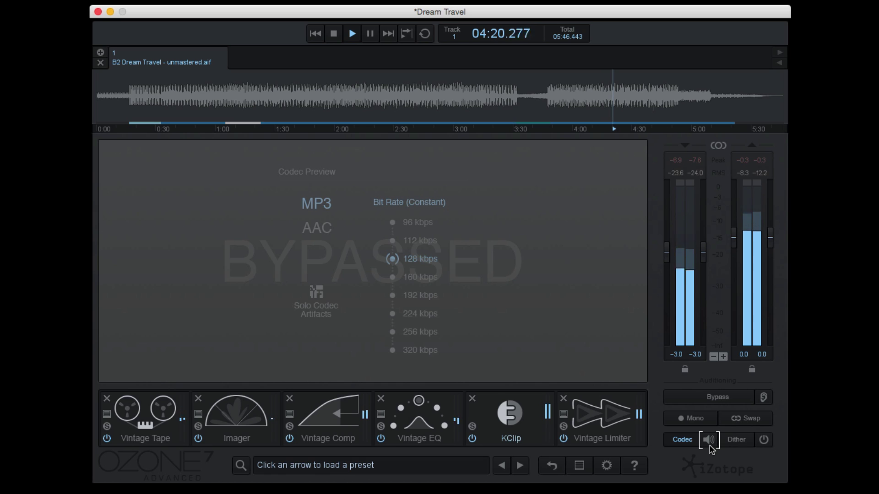
click(710, 447)
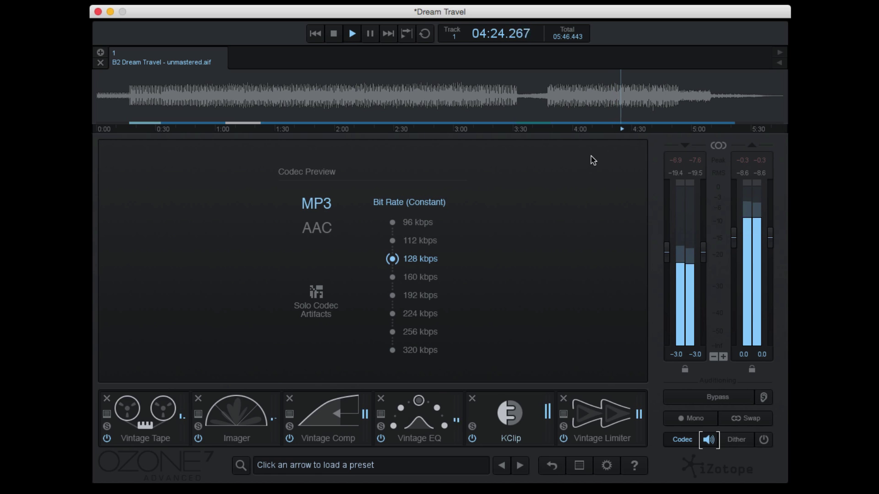
Solo the codec artifacts and audition them from the track's start, around 0:15 and around 1:00
click(326, 314)
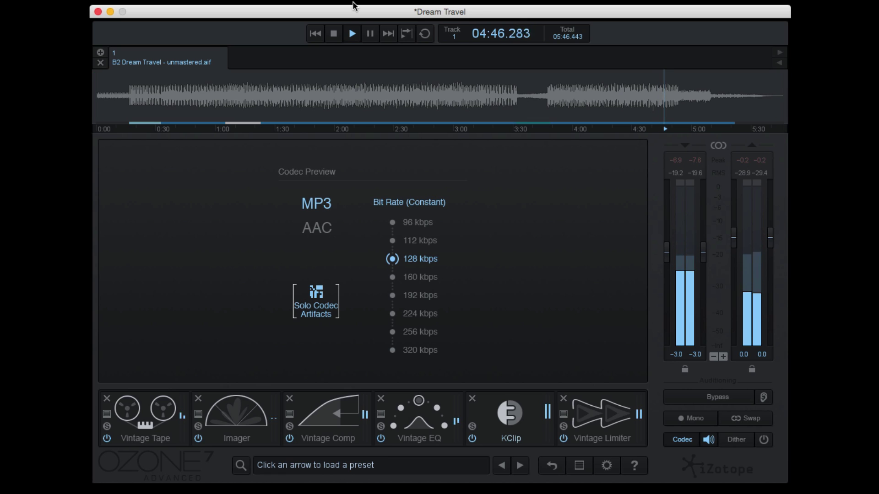
click(315, 35)
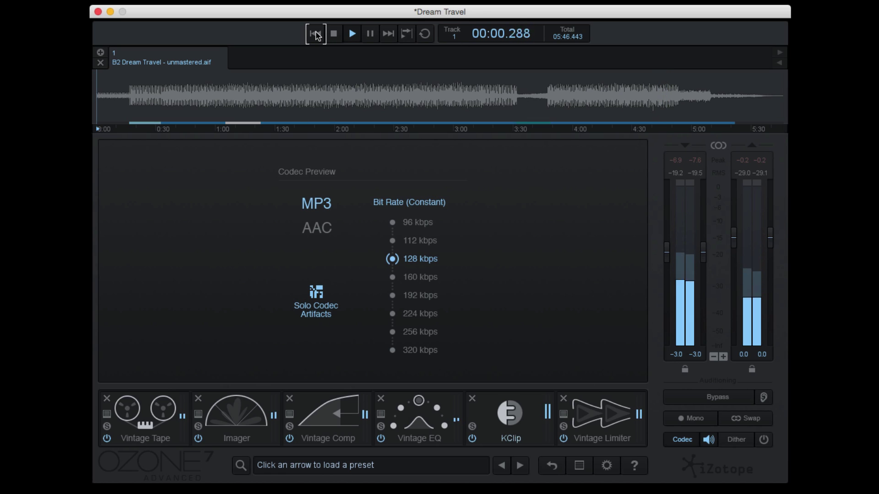
click(127, 78)
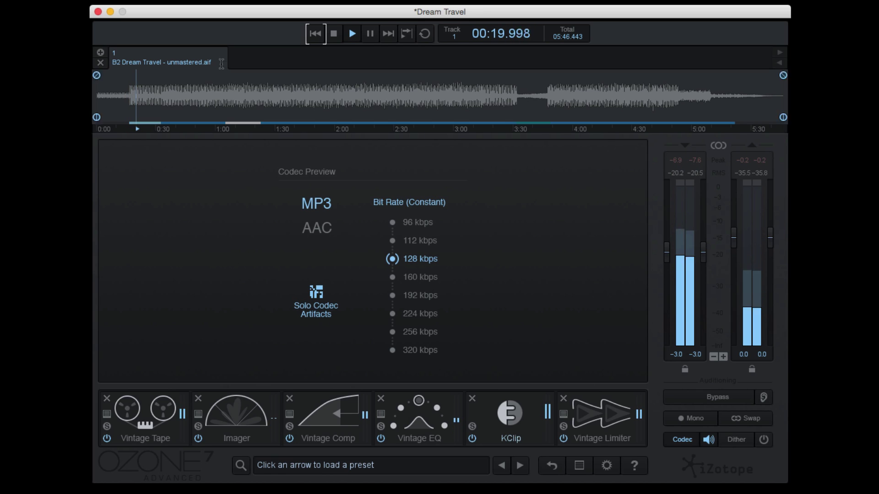
click(214, 85)
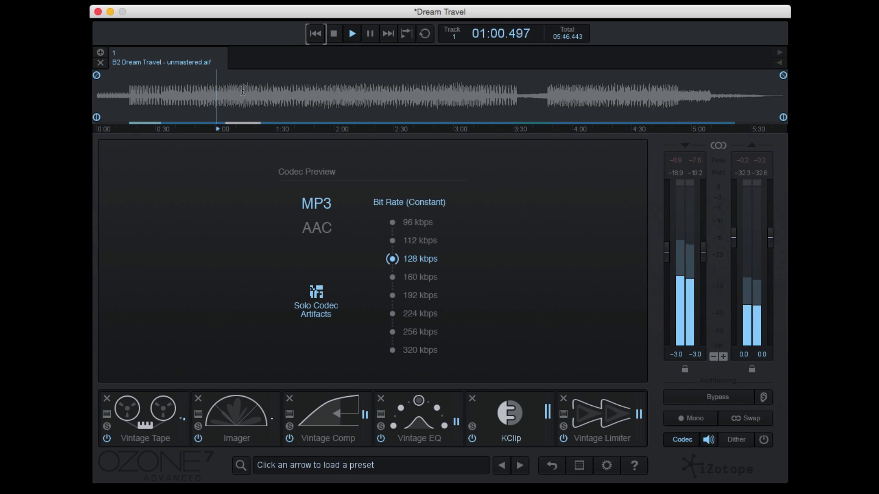
Compare the soloed MP3 artifacts at 96 kbps and 320 kbps, ending back at 128 kbps
click(394, 225)
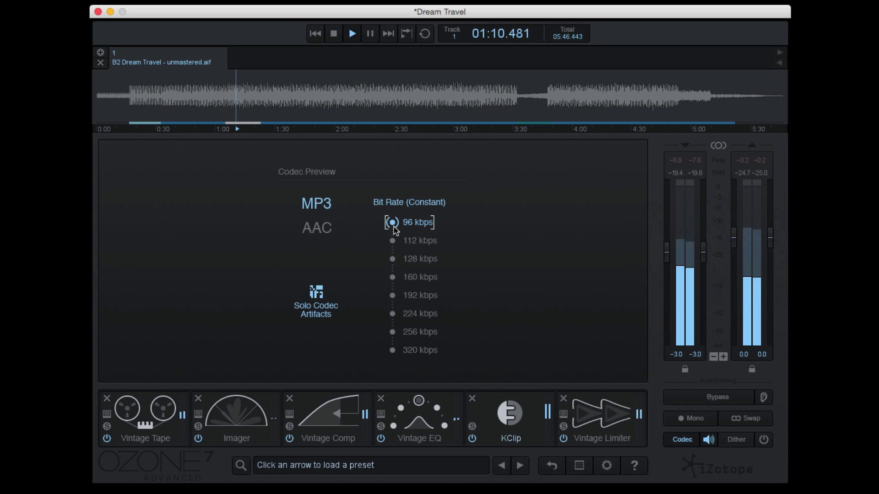
click(393, 351)
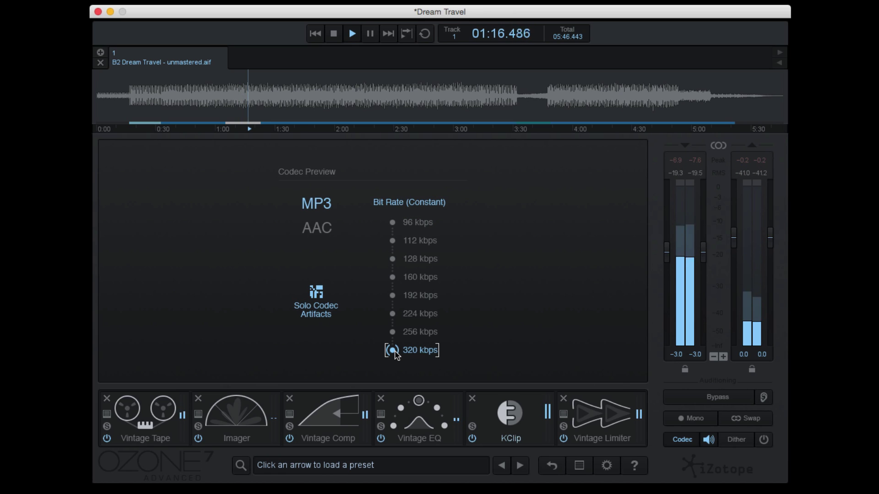
click(392, 260)
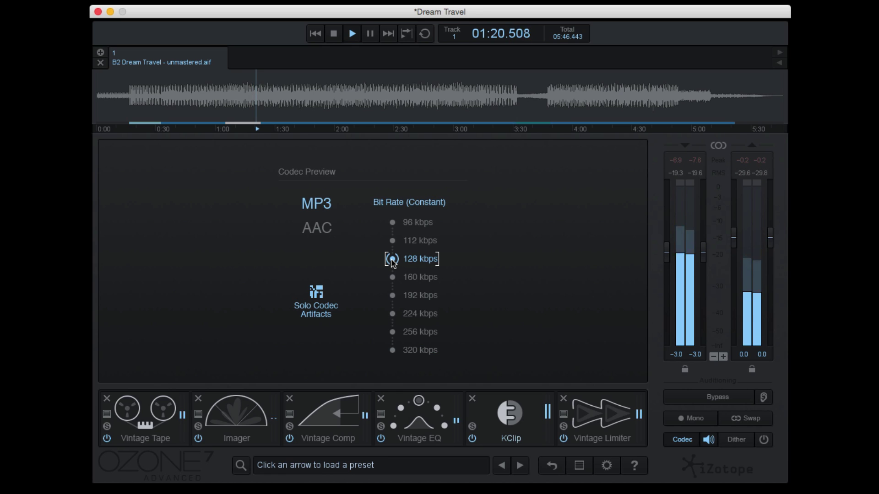
Turn off the codec artifact solo and the codec preview, and return to the Vintage Limiter
click(315, 295)
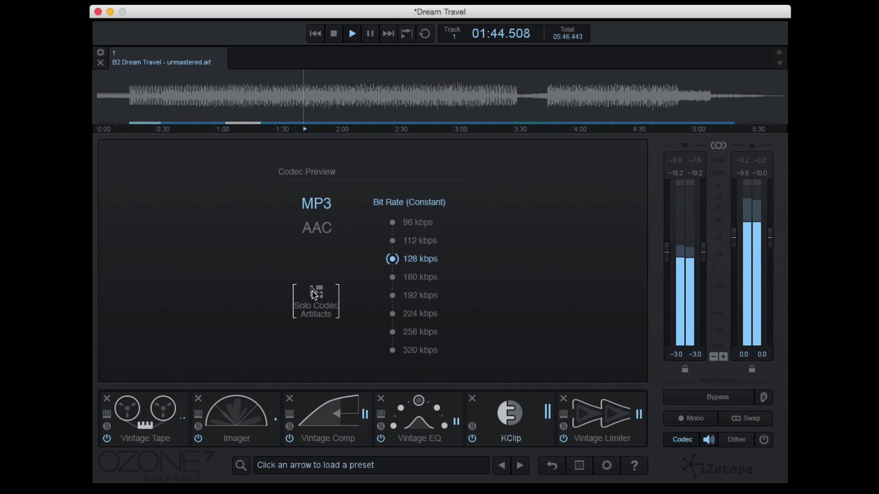
click(709, 440)
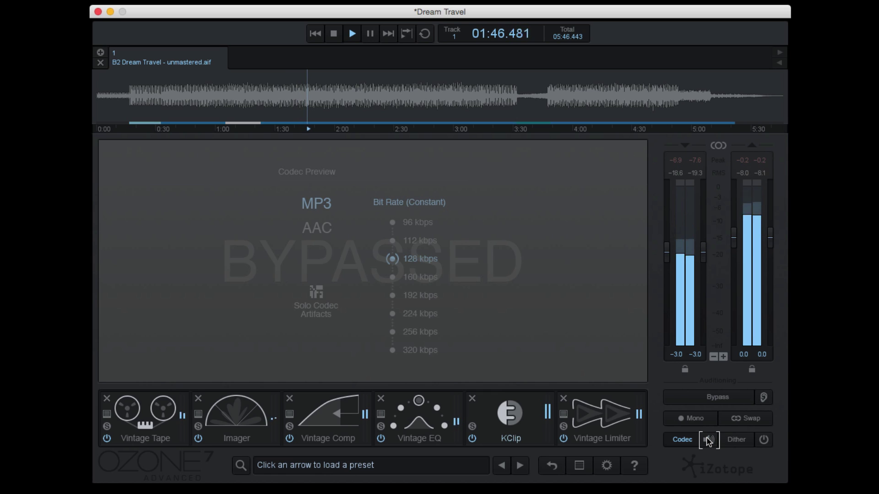
click(694, 442)
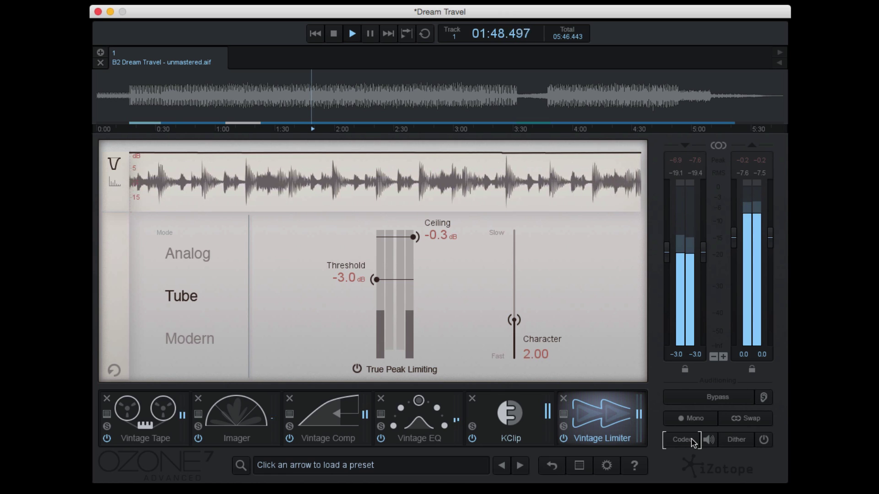